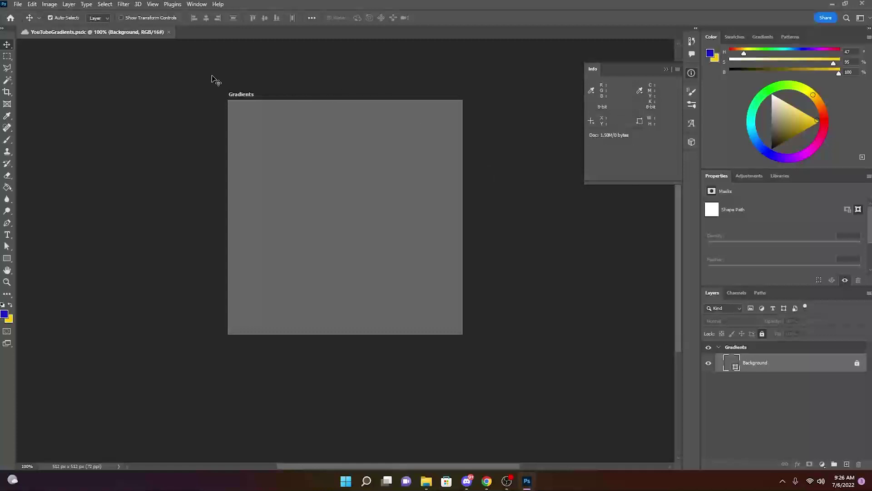
- Close the Info panel and draw a tall rectangle about 114 × 486 px near the left edge of the Gradients artboard
left_click(668, 71)
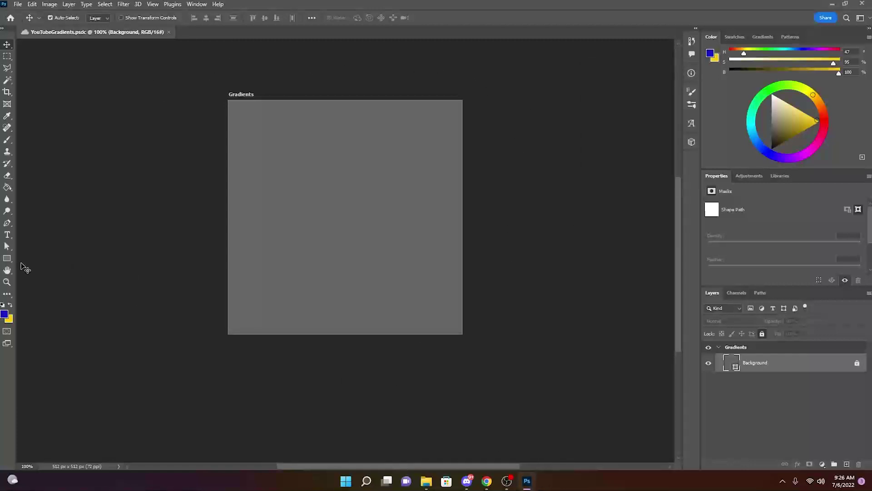
left_click(7, 258)
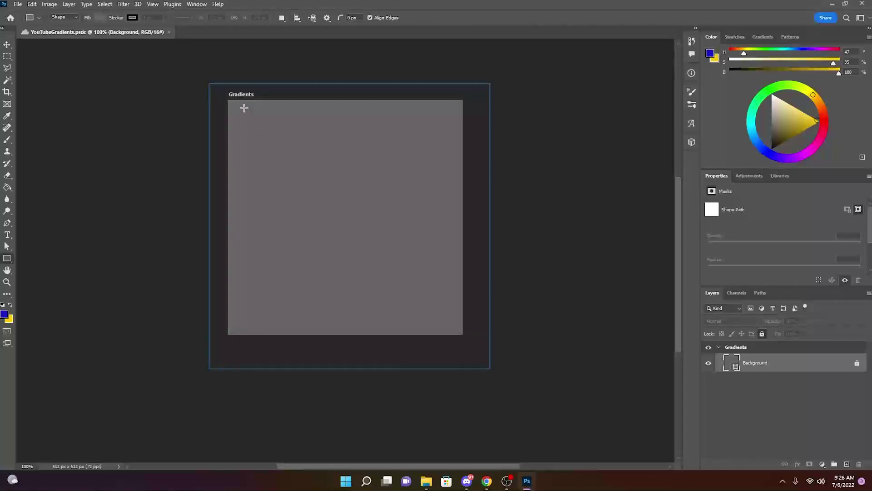
left_click_drag(241, 106, 291, 328)
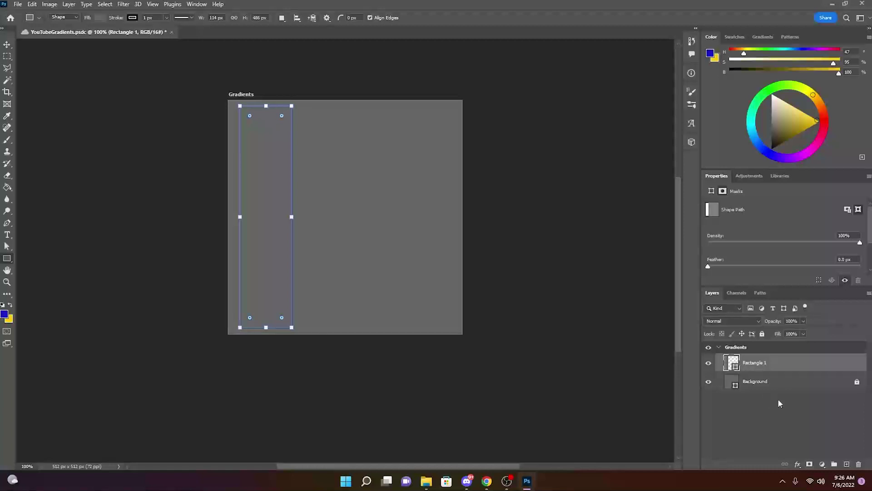
- Add a Gradient Overlay layer style to the rectangle and shift the style dialog slightly out of the way
left_click(798, 464)
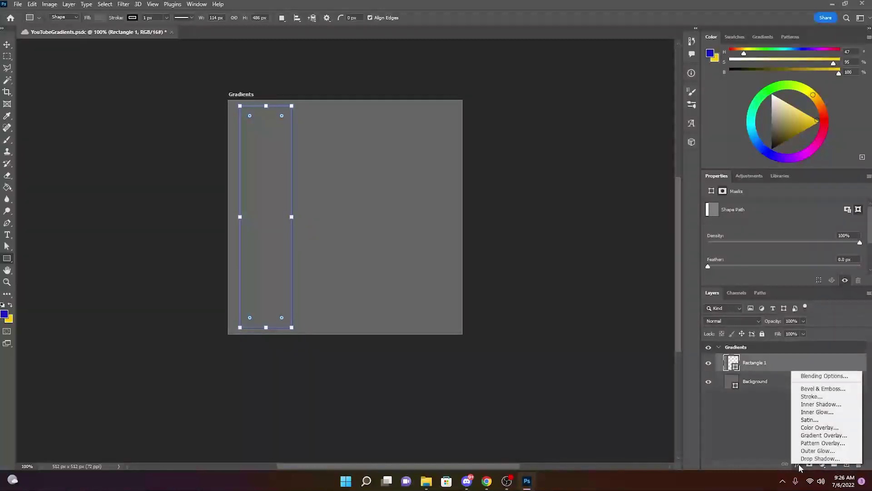
left_click(817, 437)
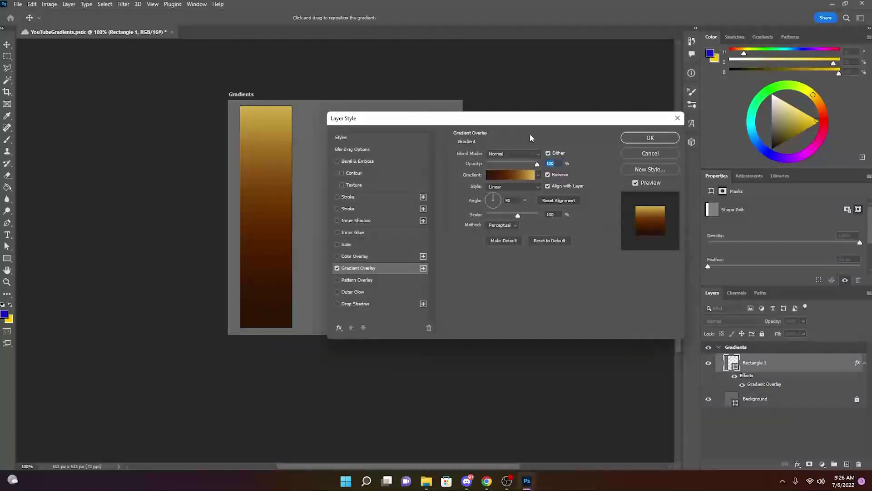
left_click_drag(524, 120, 518, 102)
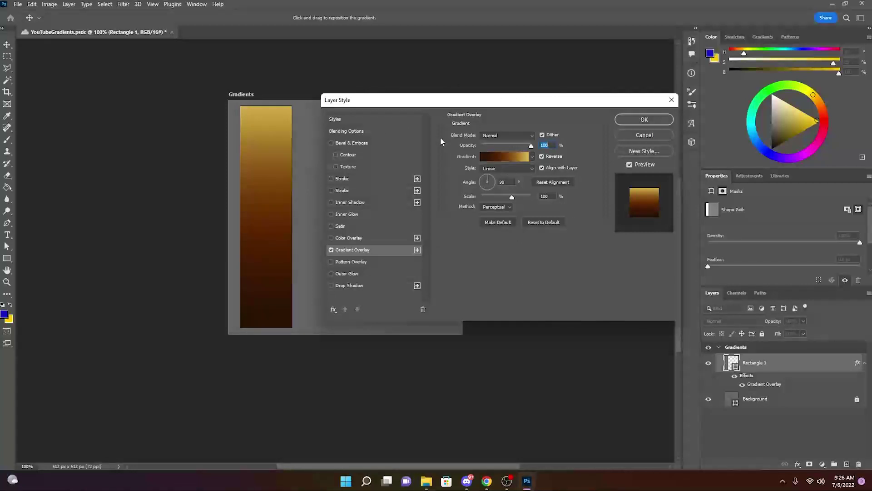
- Open the overlay's gradient for editing, try the Blue_24 and Orange_10 presets, and apply the Green_15 preset
left_click(498, 157)
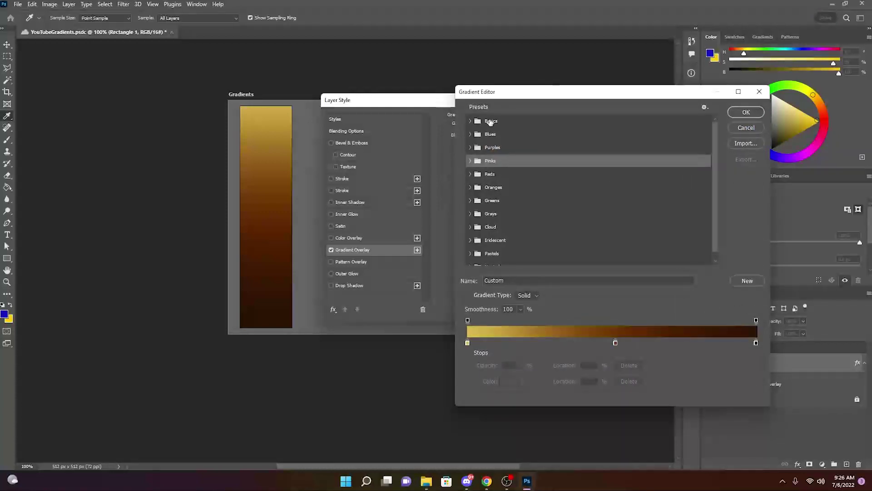
left_click(470, 135)
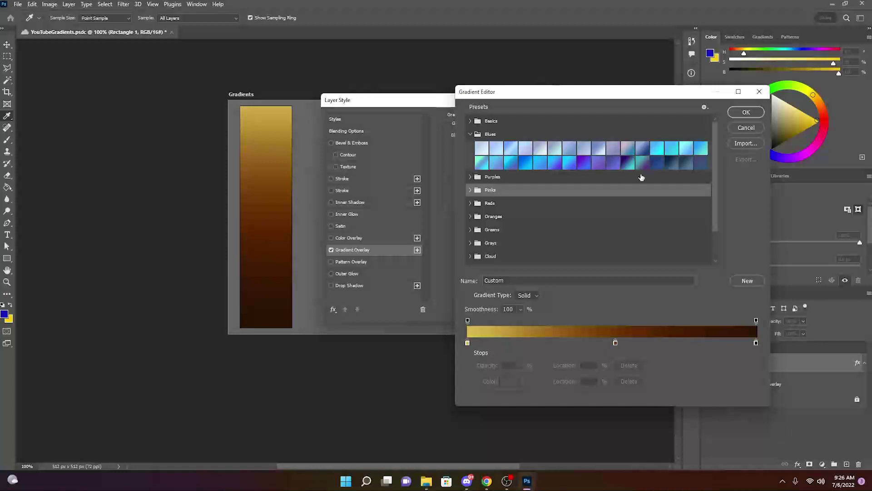
left_click(582, 165)
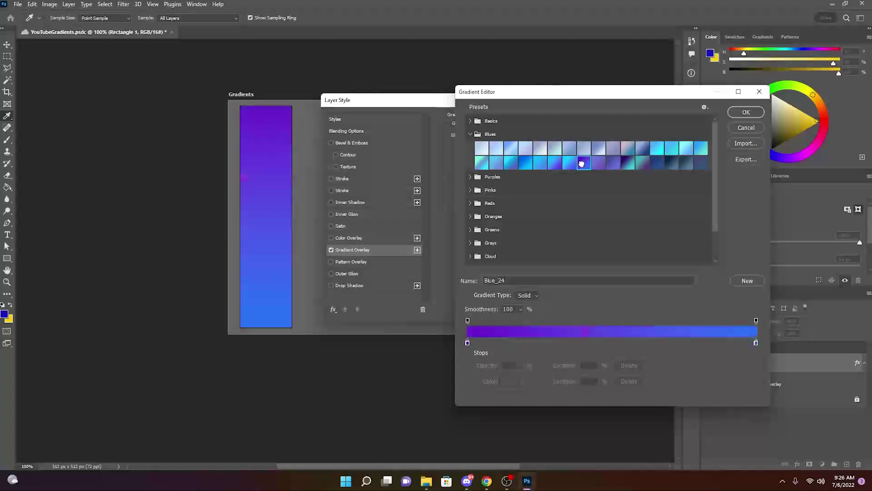
left_click(470, 217)
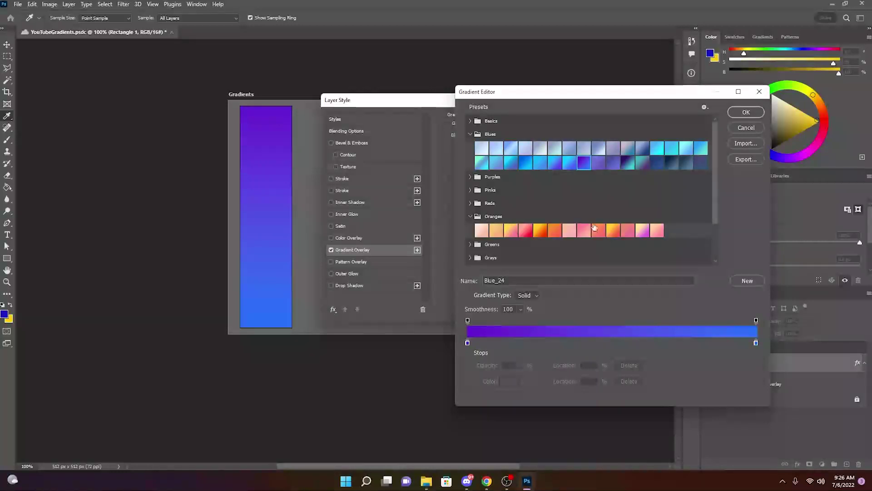
left_click(609, 231)
scroll(505, 248, "down", 2)
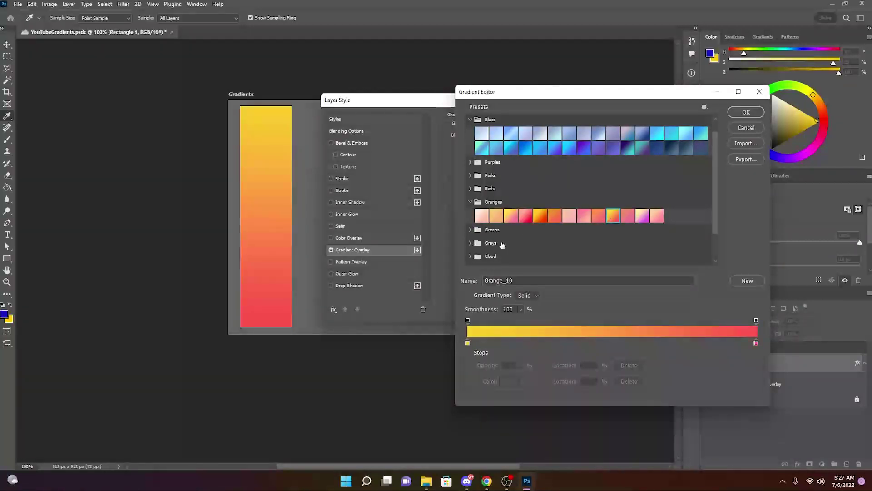
scroll(495, 248, "down", 1)
left_click(477, 205)
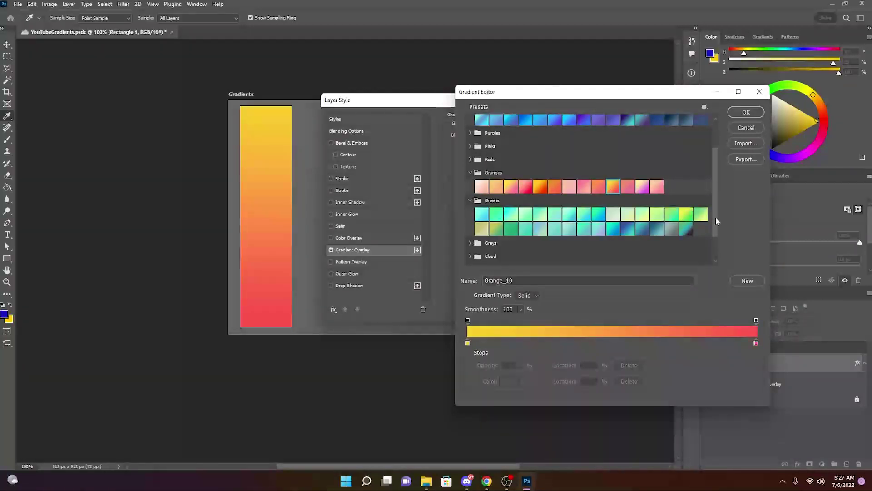
left_click(686, 218)
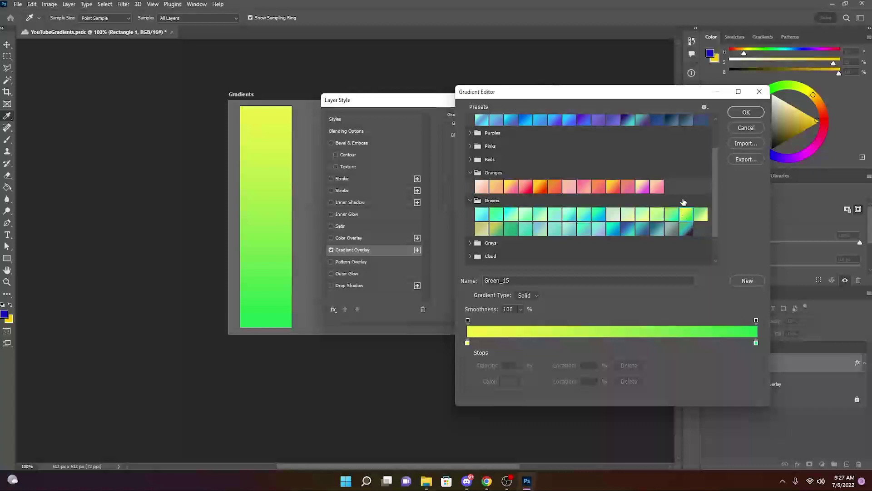
scroll(654, 259, "down", 1)
scroll(614, 293, "down", 1)
scroll(518, 319, "up", 2)
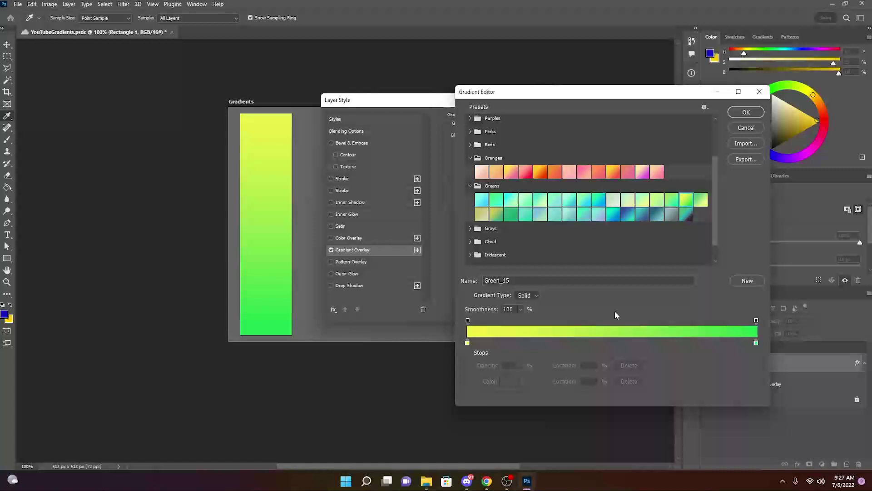
left_click_drag(643, 97, 621, 83)
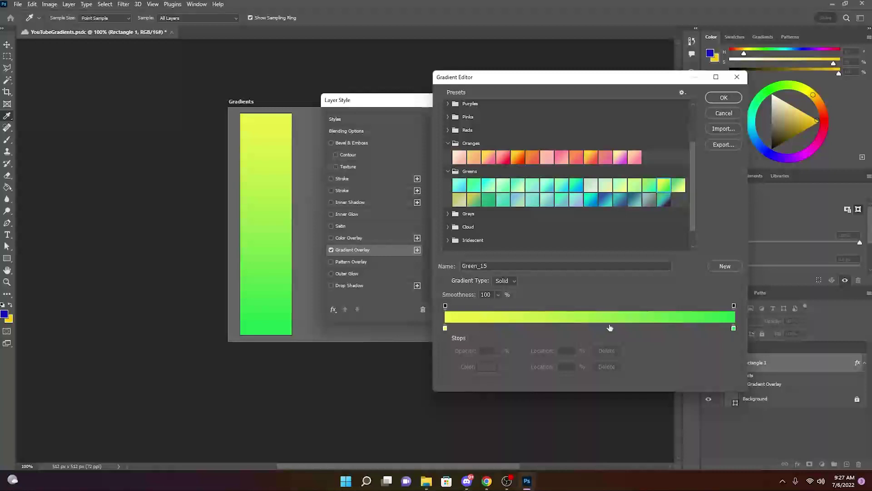
- Remove the yellow stop and add it back at 0%, and shift the color midpoint to 9% and back to 48%
left_click(446, 329)
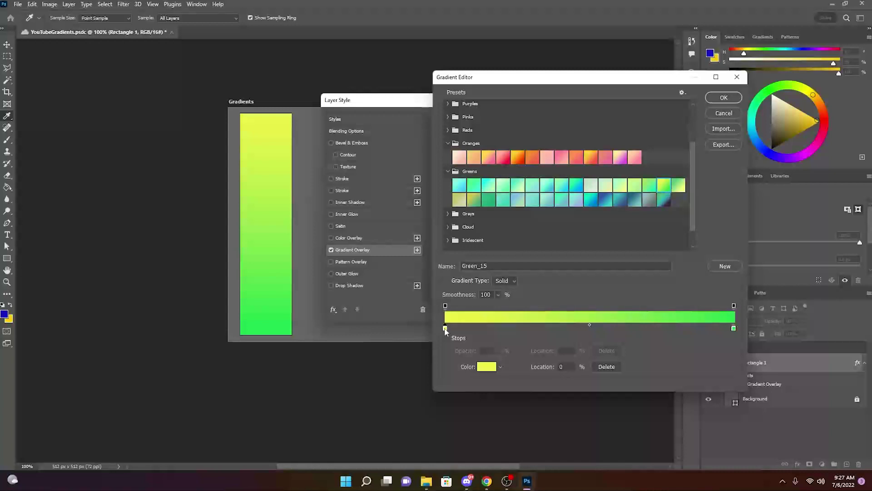
left_click_drag(445, 329, 446, 304)
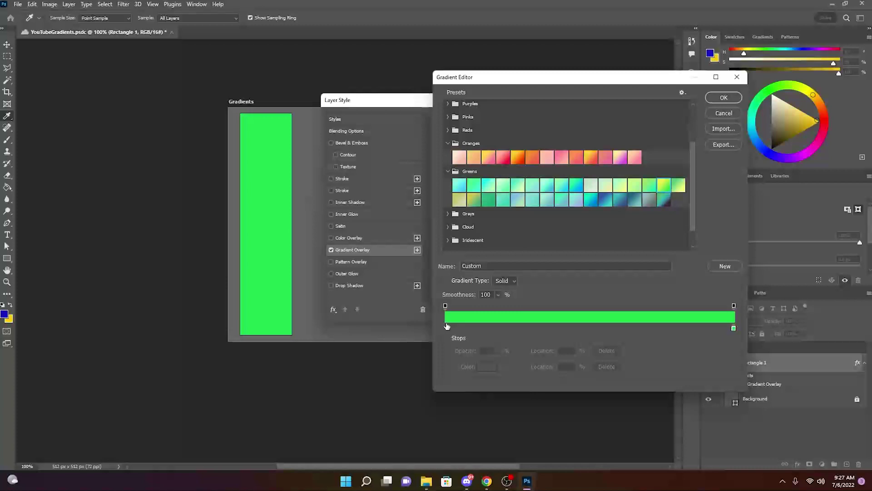
left_click(447, 326)
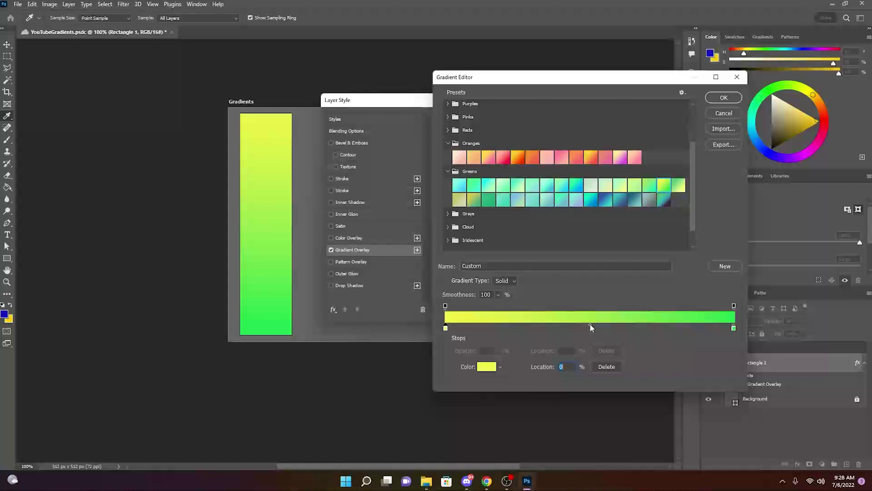
left_click_drag(590, 325, 473, 343)
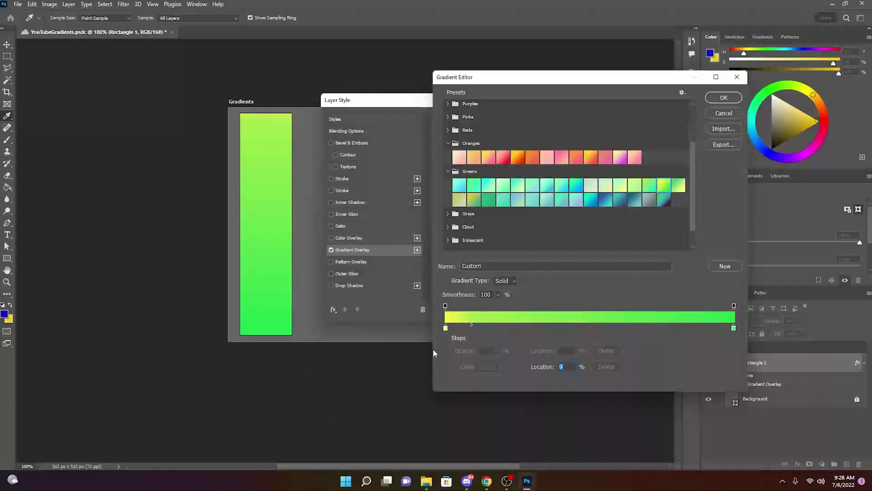
left_click_drag(471, 325, 585, 326)
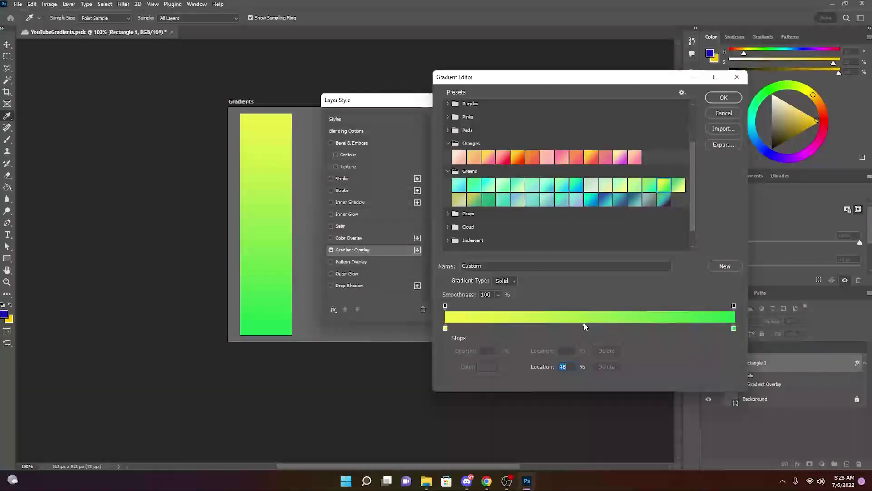
- Add a color stop at 51% of the gradient and set its color to brown 794406
left_click(590, 329)
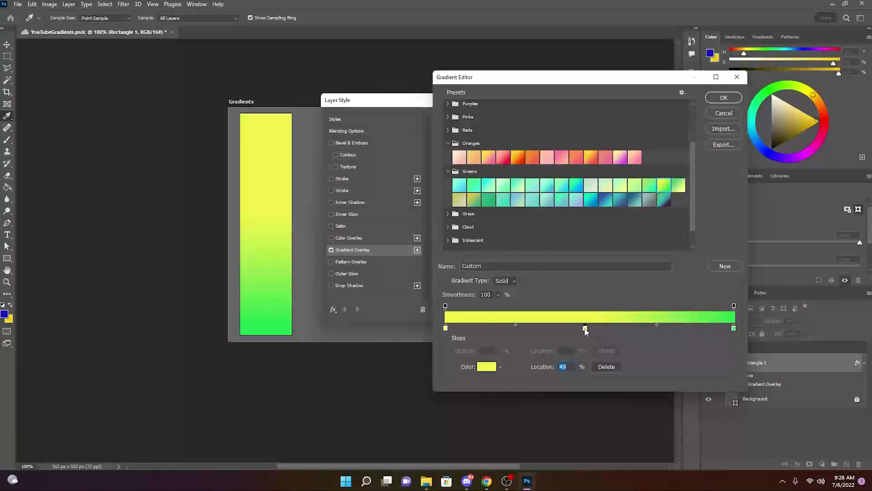
left_click_drag(592, 328, 592, 329)
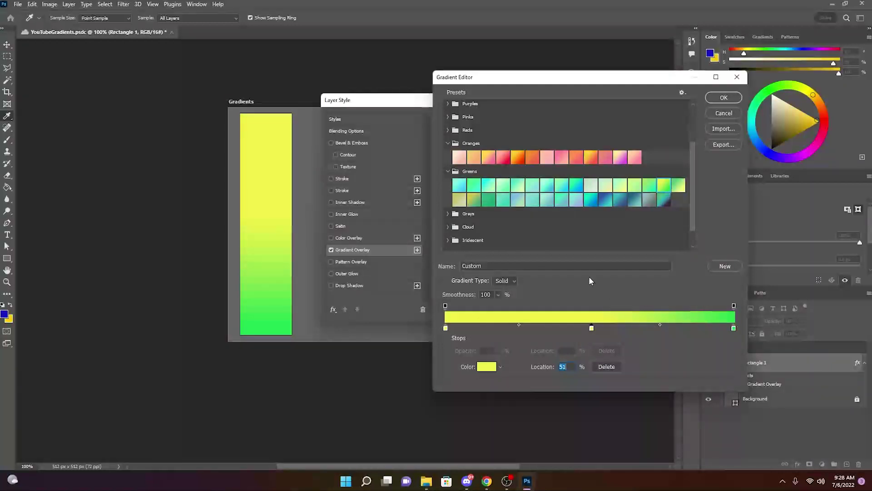
double_click(591, 329)
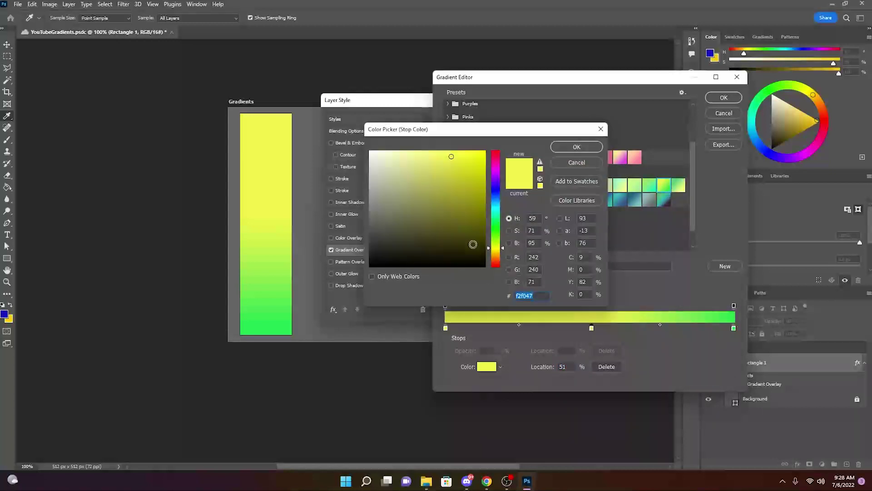
left_click_drag(503, 251, 479, 211)
left_click(482, 231)
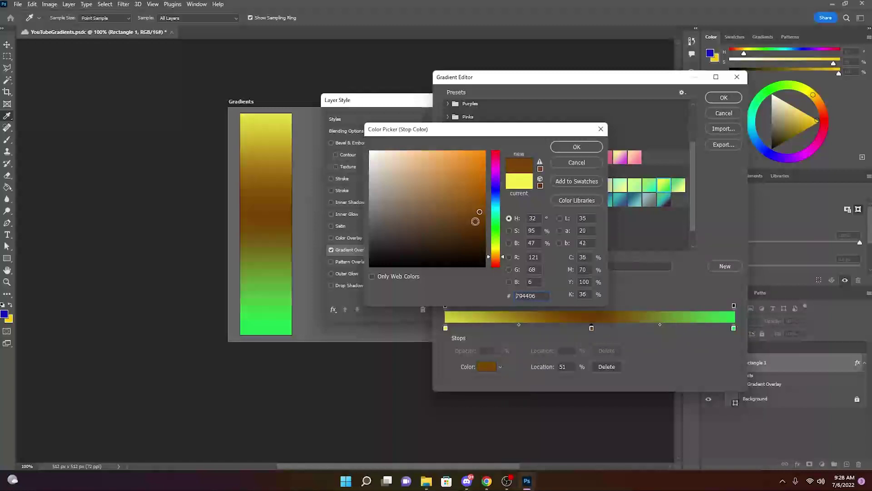
left_click(582, 147)
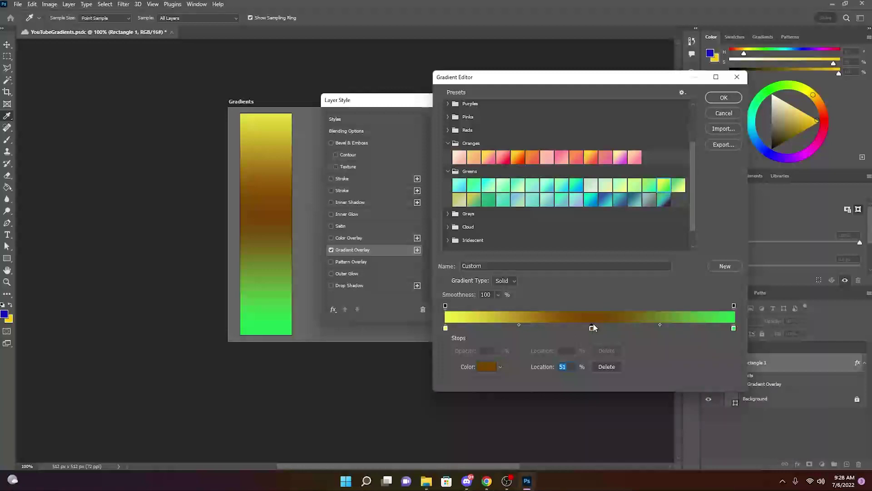
- Replace the gradient's yellow starting stop with a duplicate of the brown stop placed at 0%
left_click_drag(592, 327, 563, 326)
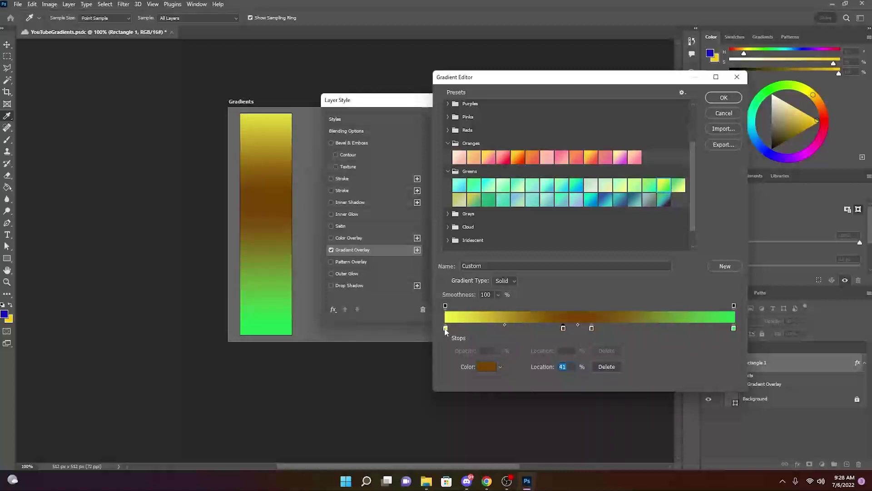
left_click_drag(445, 328, 448, 352)
left_click_drag(564, 328, 442, 335)
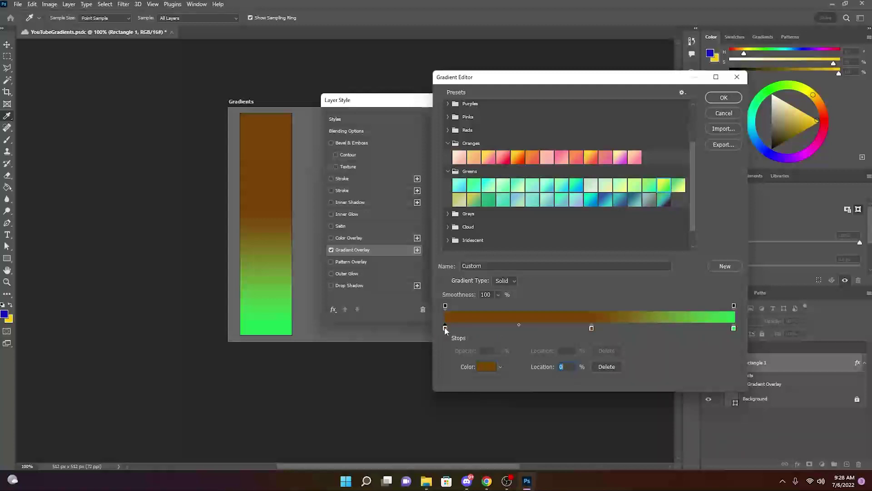
- Set the color of the gradient's starting stop to orange d4790d
double_click(446, 328)
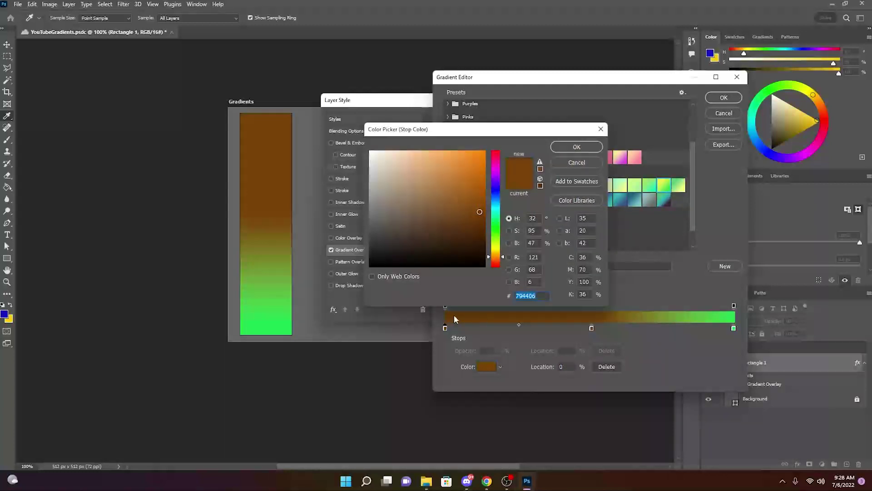
left_click_drag(479, 209, 479, 170)
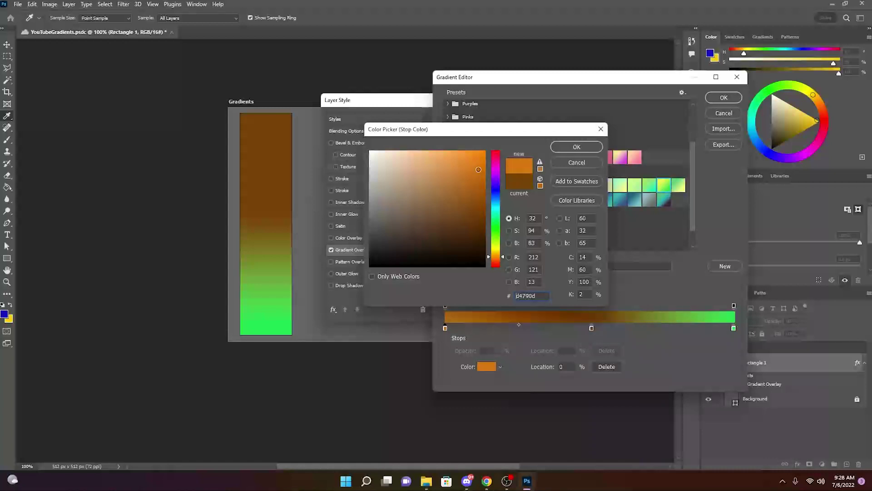
left_click(578, 146)
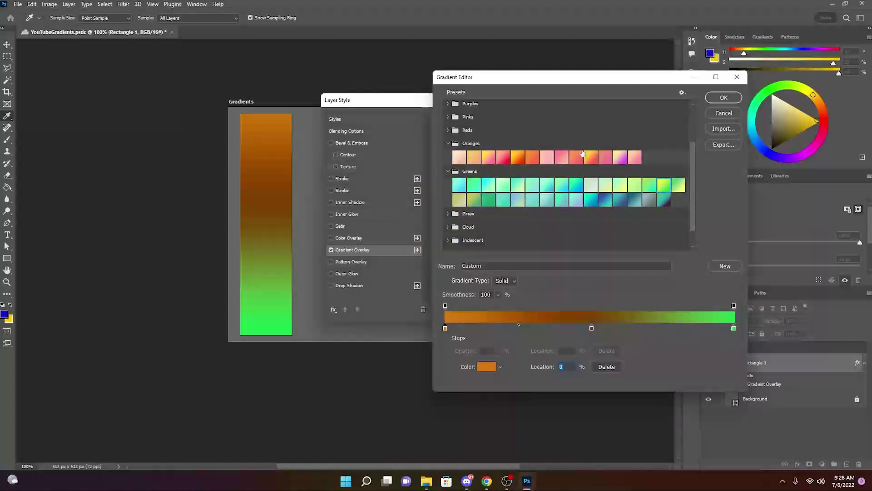
- Duplicate the middle brown stop, remove the green end stop, and place the duplicate at 100%
left_click(592, 328)
left_click(610, 327)
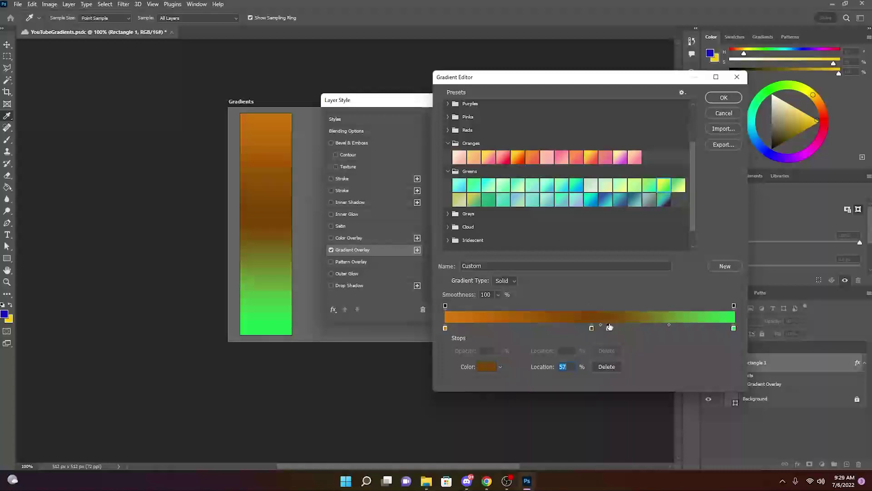
left_click(734, 329)
left_click_drag(734, 328, 735, 315)
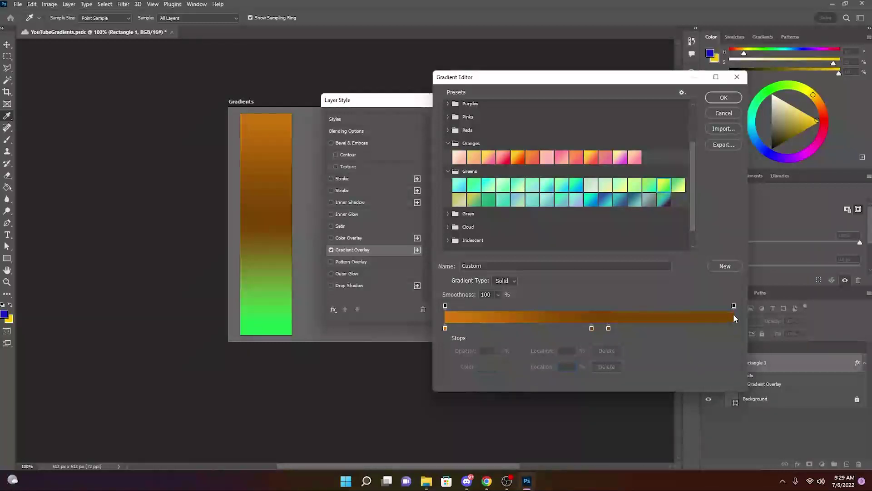
left_click_drag(611, 329, 740, 330)
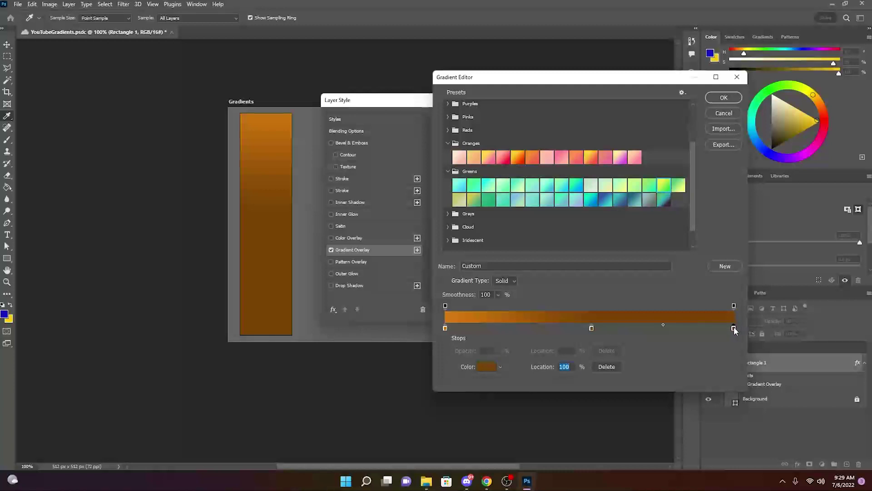
- Set the end stop's color to dark brown 3f2303 and move the middle brown stop to 49%
double_click(734, 328)
left_click_drag(479, 212, 480, 239)
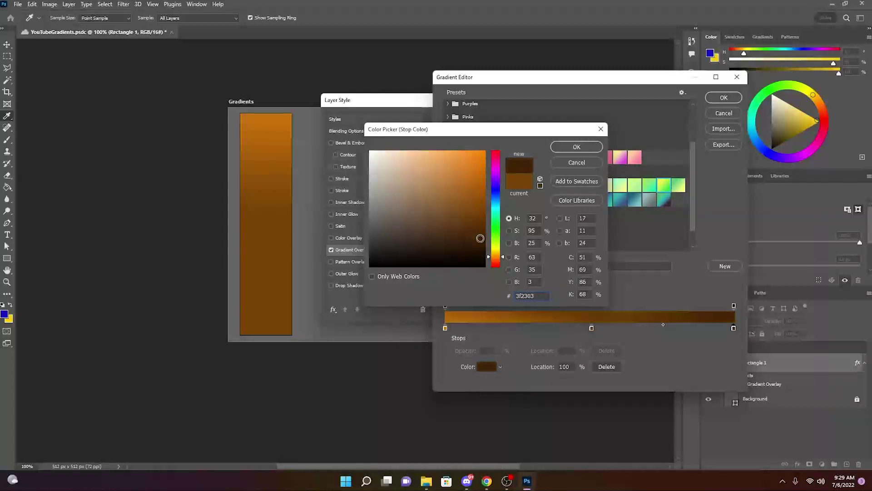
left_click(586, 149)
left_click_drag(590, 329, 586, 331)
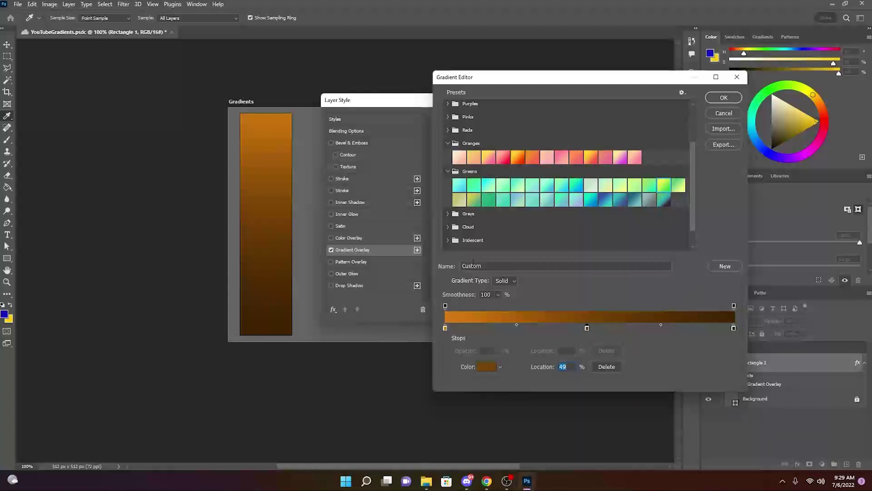
- Shift the hue of the gradient's end stop to a reddish dark brown, 3f1303
double_click(734, 328)
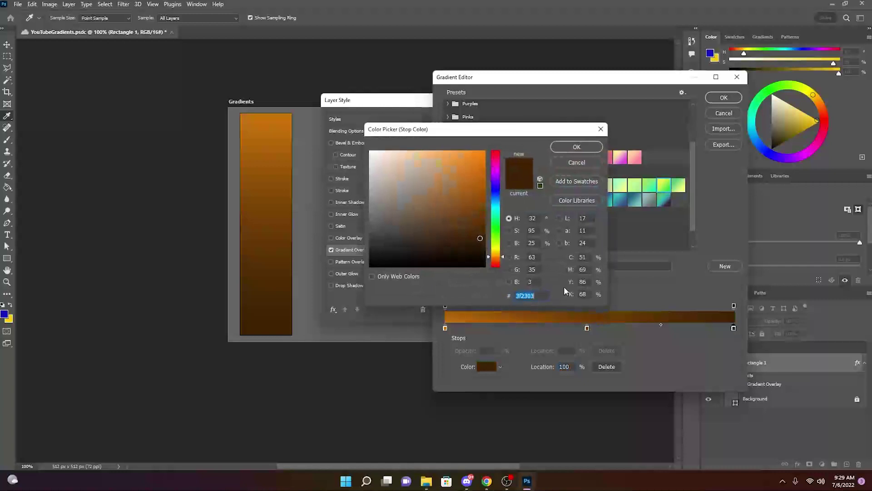
left_click_drag(503, 257, 506, 262)
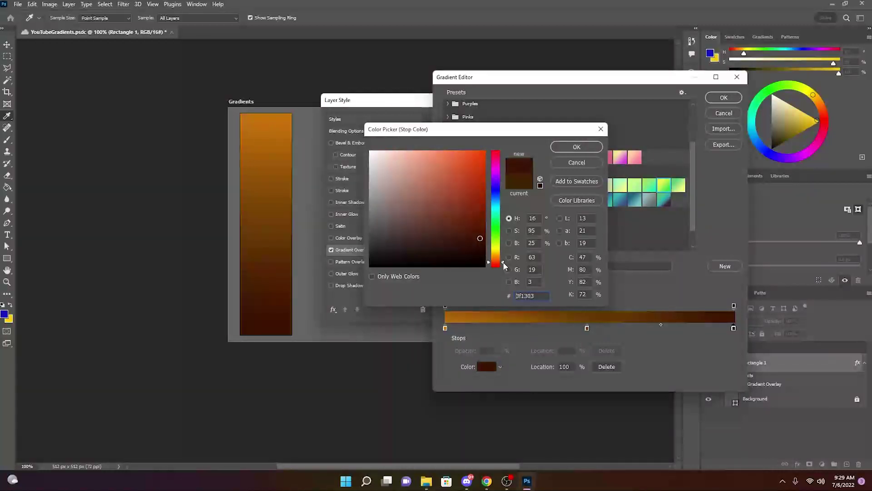
left_click(575, 146)
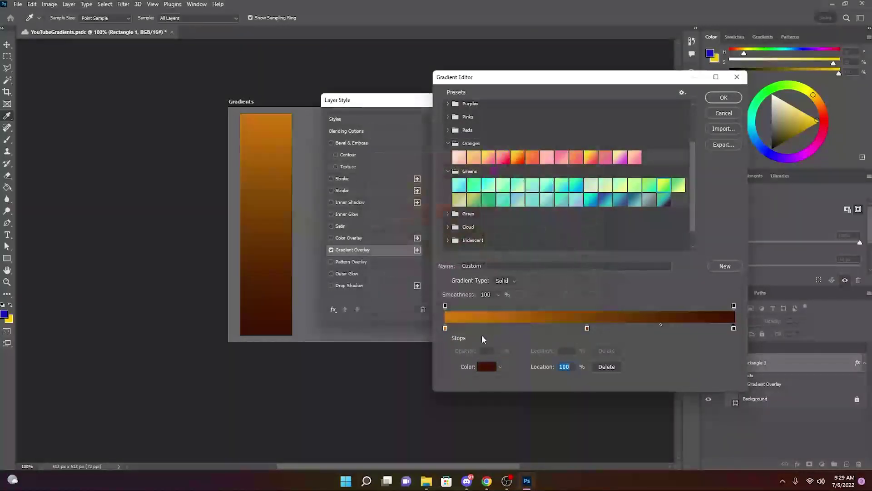
- Change the color of the gradient's starting stop to light golden yellow e6b75b
left_click(445, 328)
double_click(445, 328)
left_click_drag(505, 258, 504, 255)
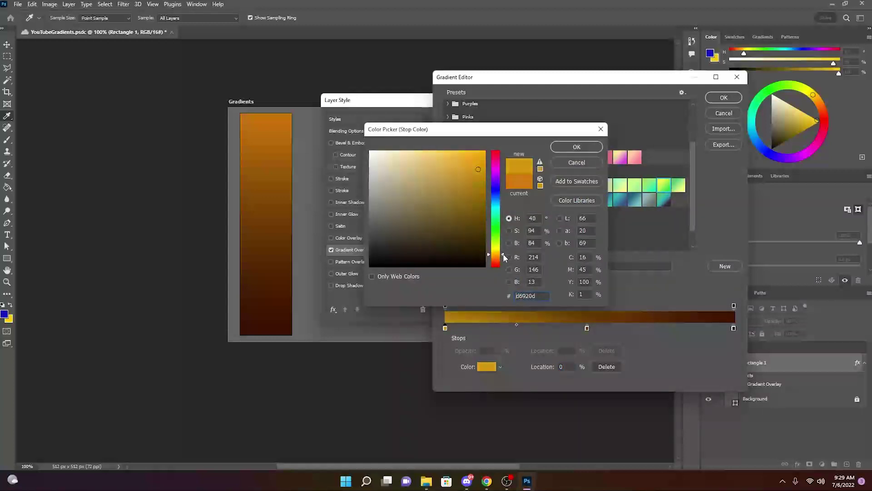
mouse_move(479, 171)
left_mouse_down()
mouse_move(445, 157)
mouse_move(440, 162)
left_mouse_up()
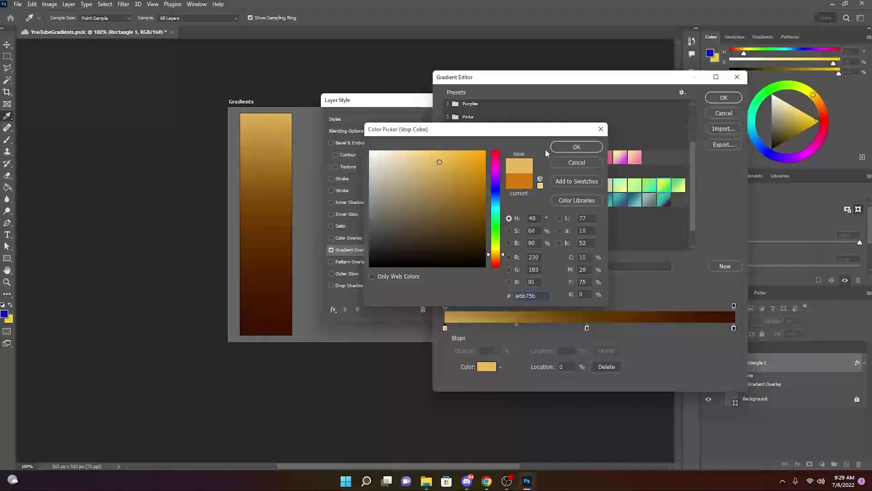
left_click(576, 146)
- Recolor the gradient's middle stop at 49% to reddish brown 904310
double_click(587, 327)
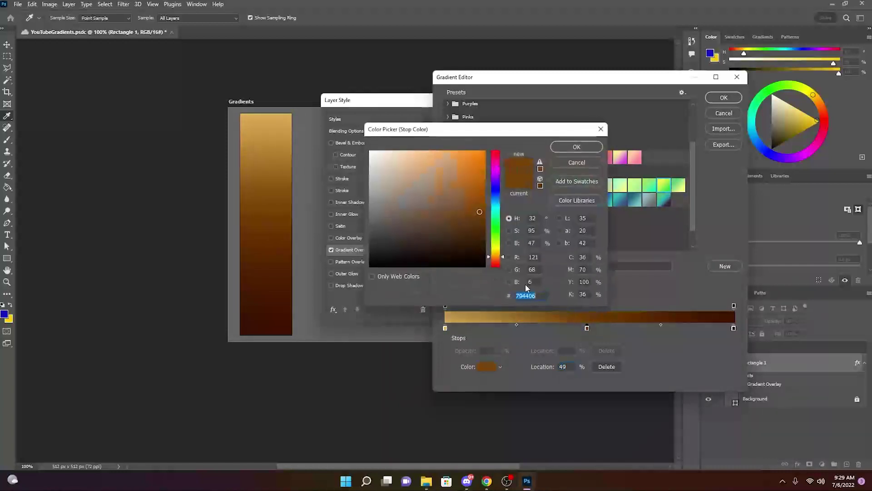
type("793406")
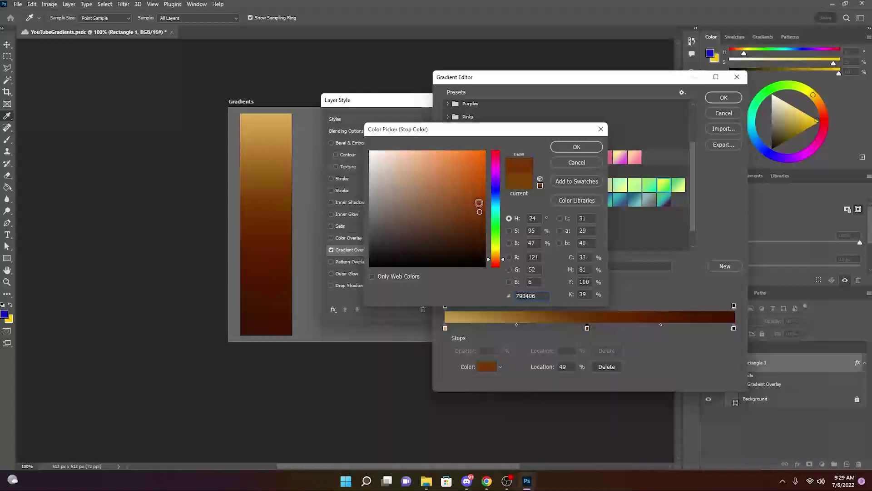
left_click_drag(478, 208, 472, 201)
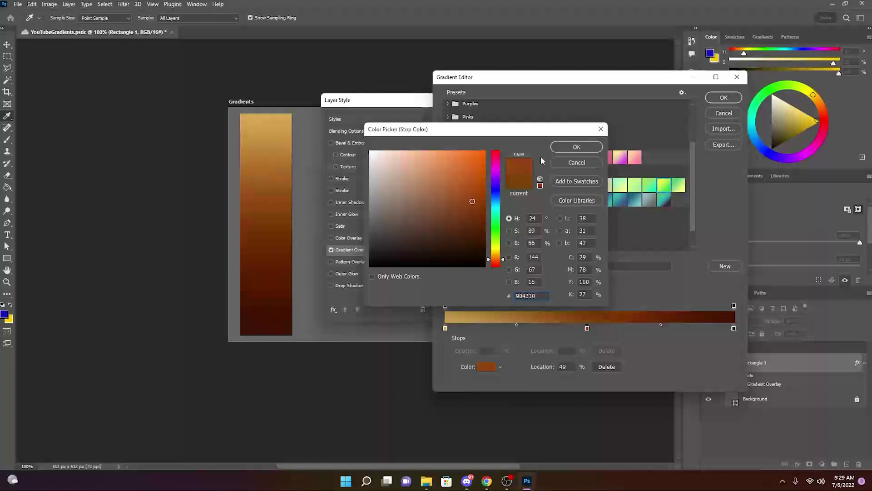
left_click(572, 146)
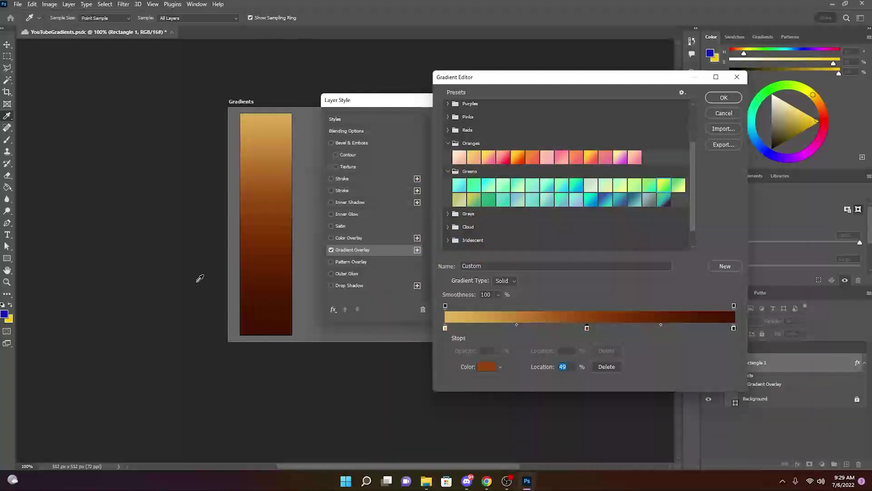
- Accept the edited gradient and apply the Gradient Overlay style to the rectangle
left_click(735, 101)
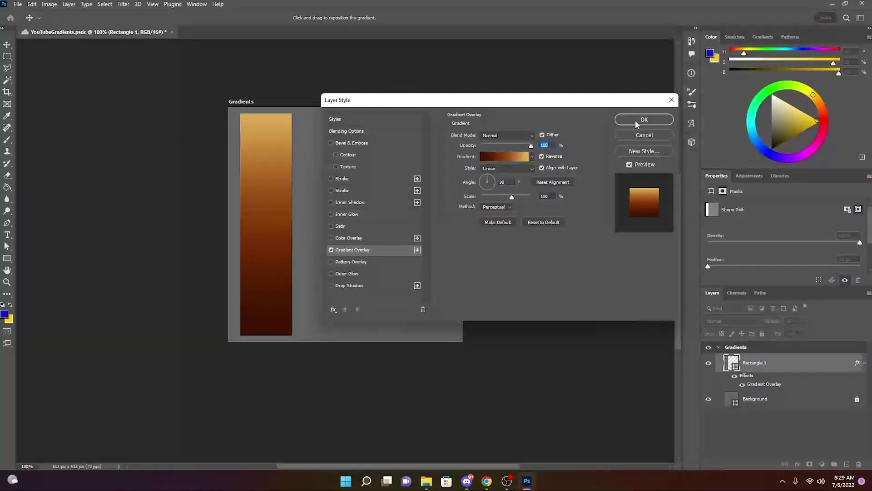
left_click_drag(609, 94, 592, 93)
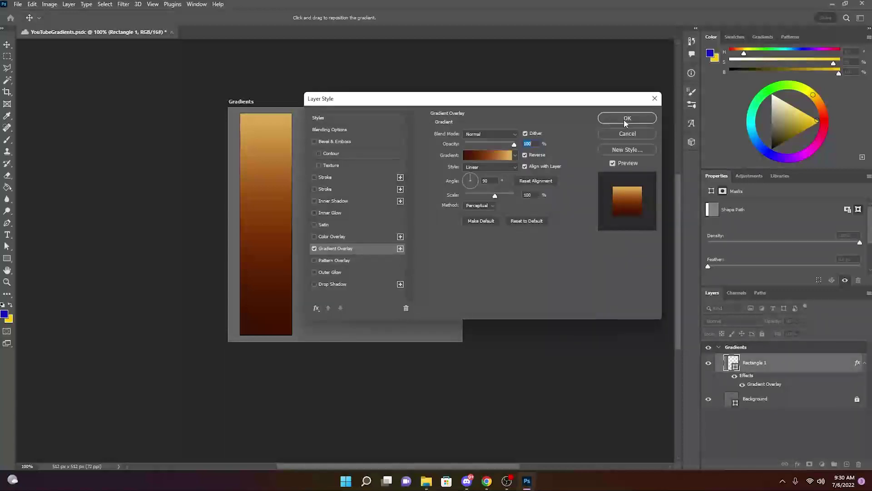
left_click(626, 120)
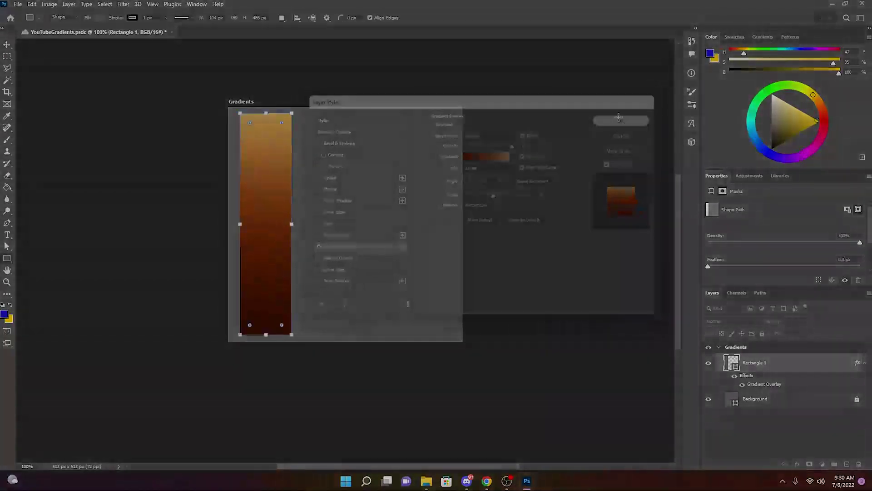